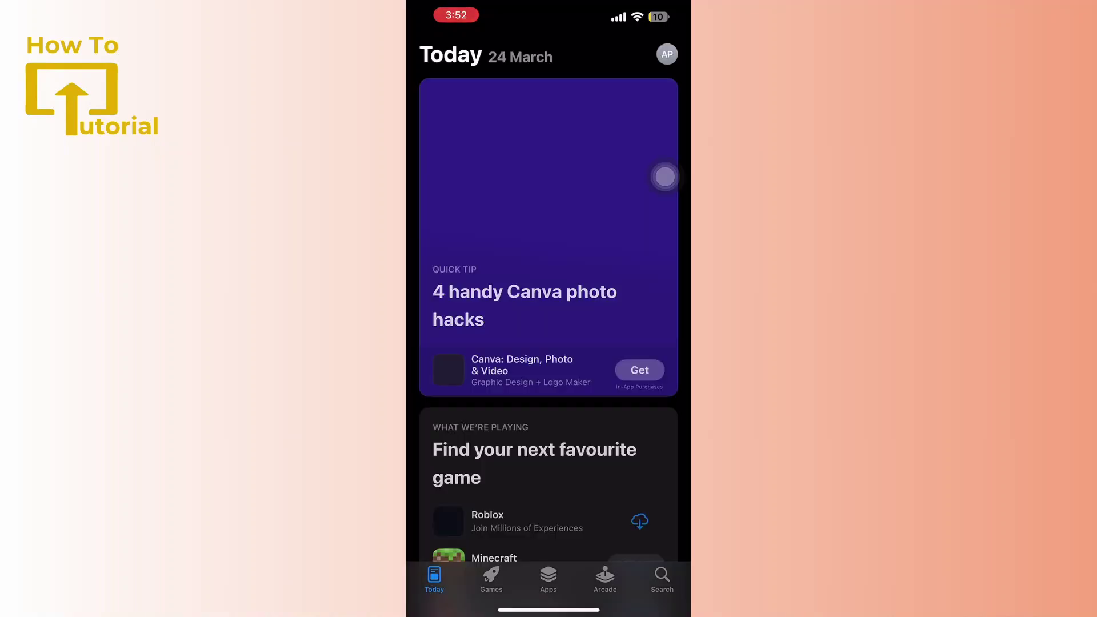
- Find Instagram in the App Store search and launch it
click(662, 579)
click(531, 86)
text(instagram)
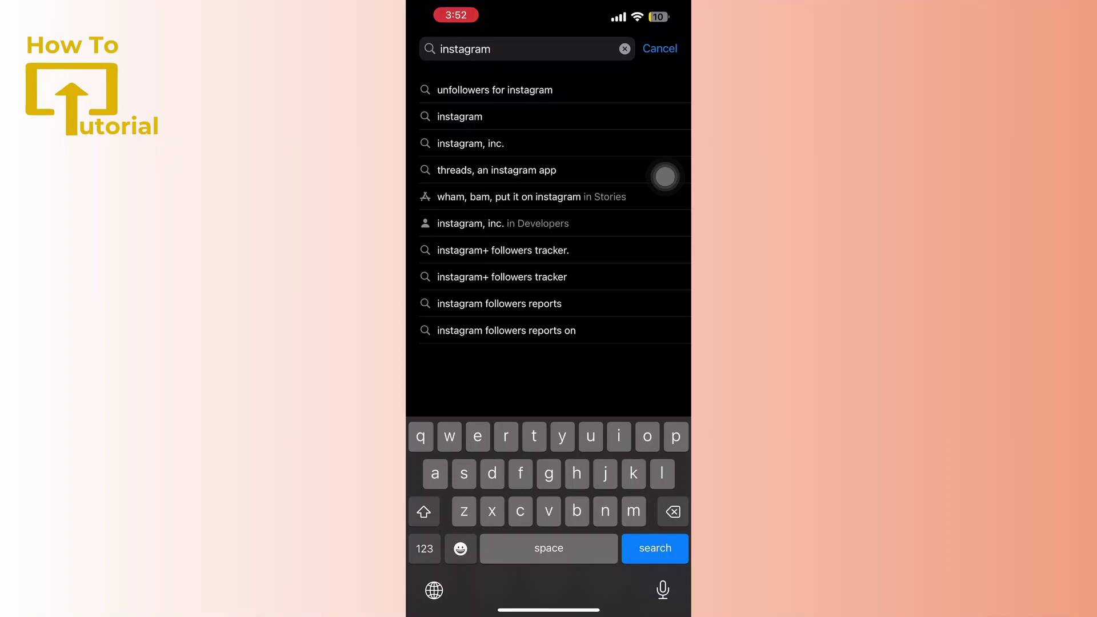
key(Return)
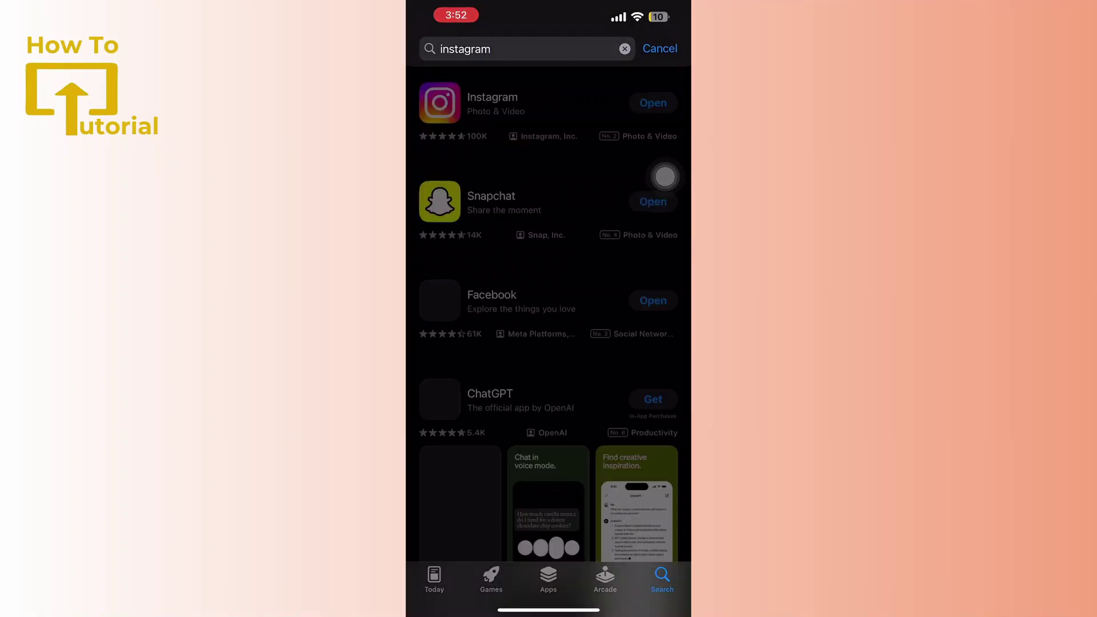
click(480, 102)
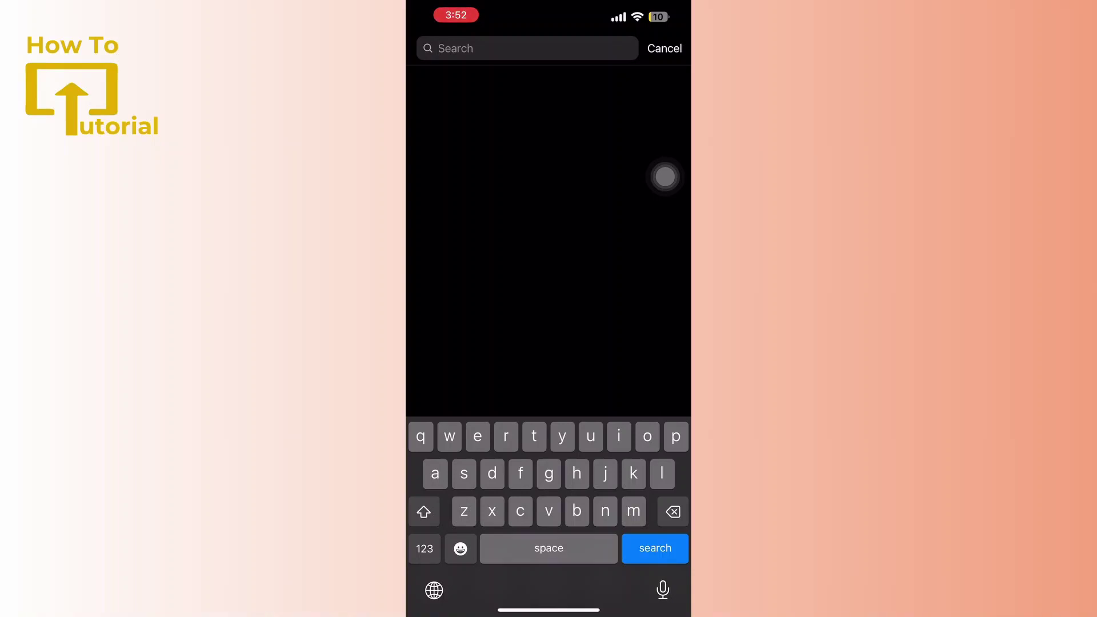
text(kirtipur)
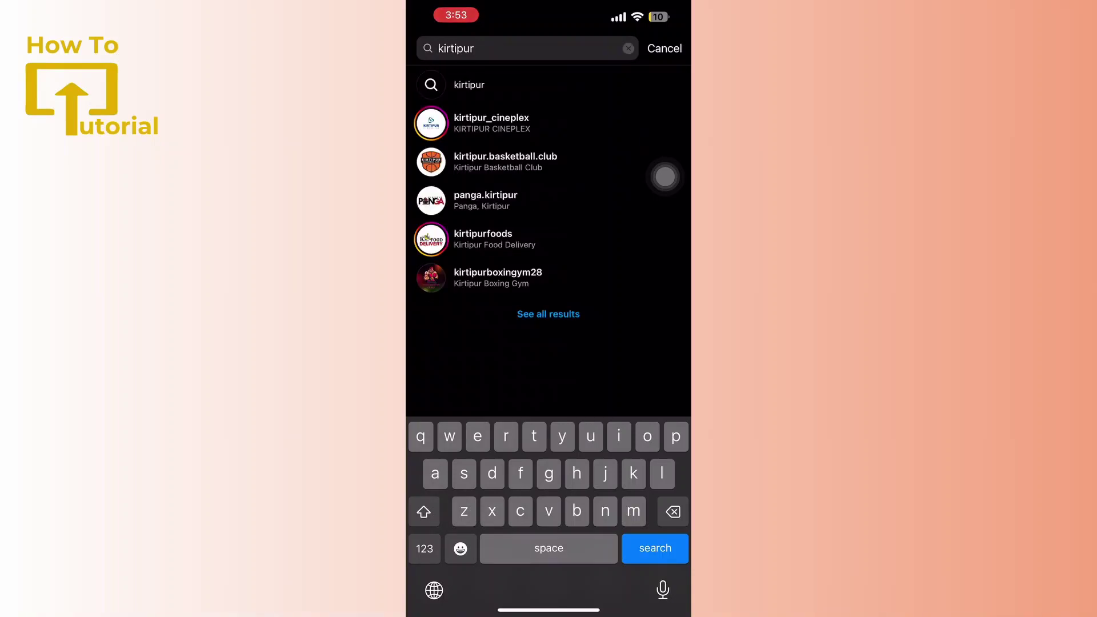
- Search Instagram for 'kirtipur' and filter to Places, listing Kirtipur at 6.5 km first
click(655, 547)
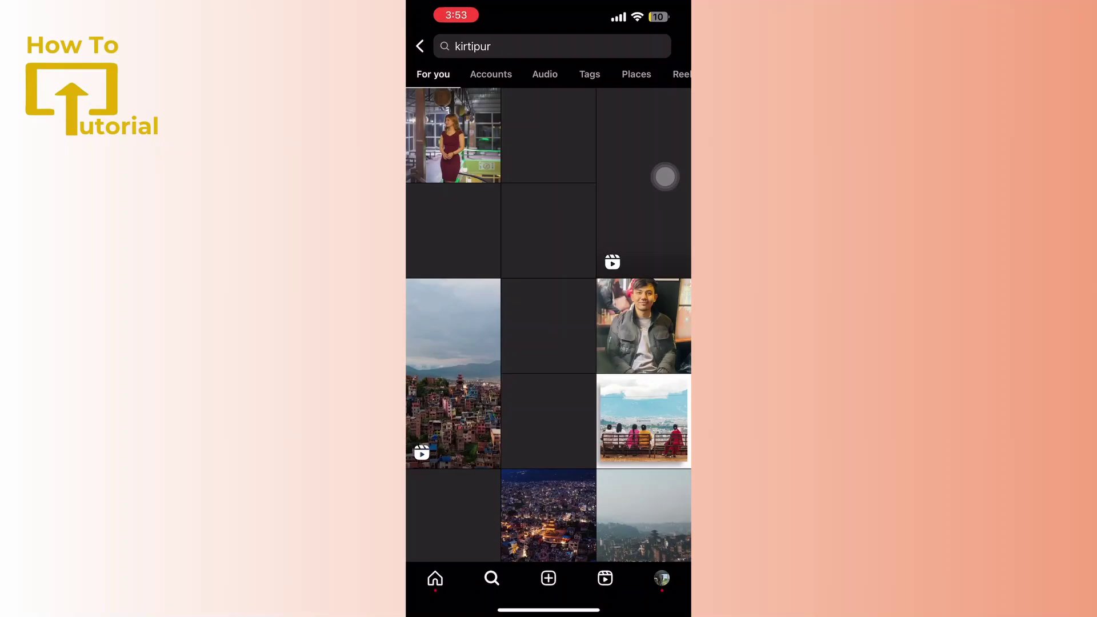
click(631, 73)
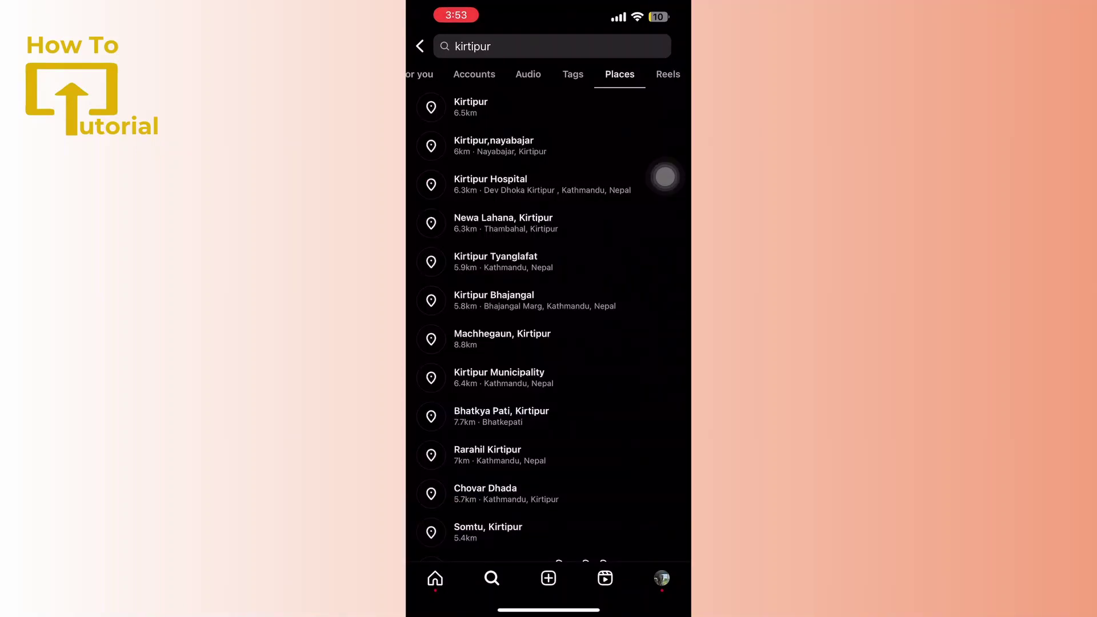
- Open the Kirtipur location page, dismiss the nearby-places popup and show its Recent posts
click(548, 107)
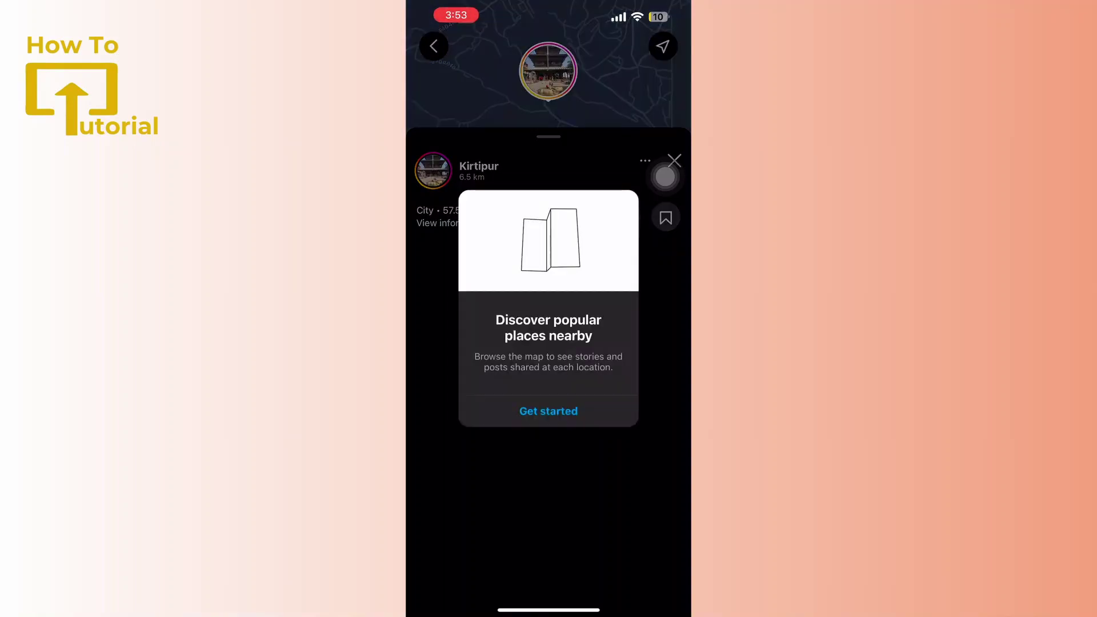
click(546, 409)
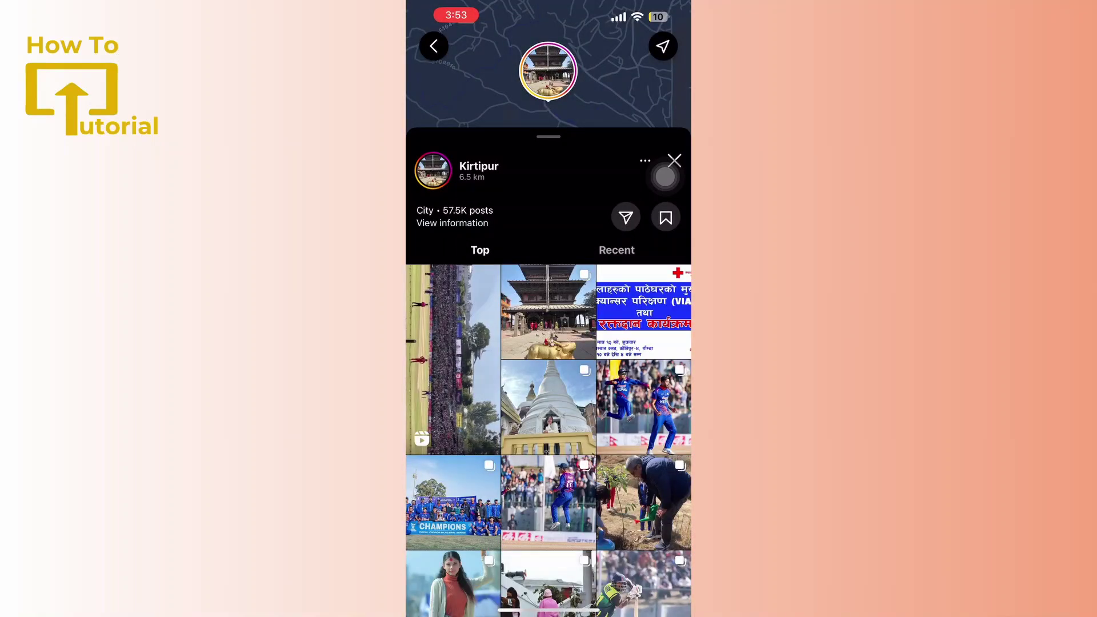
click(616, 250)
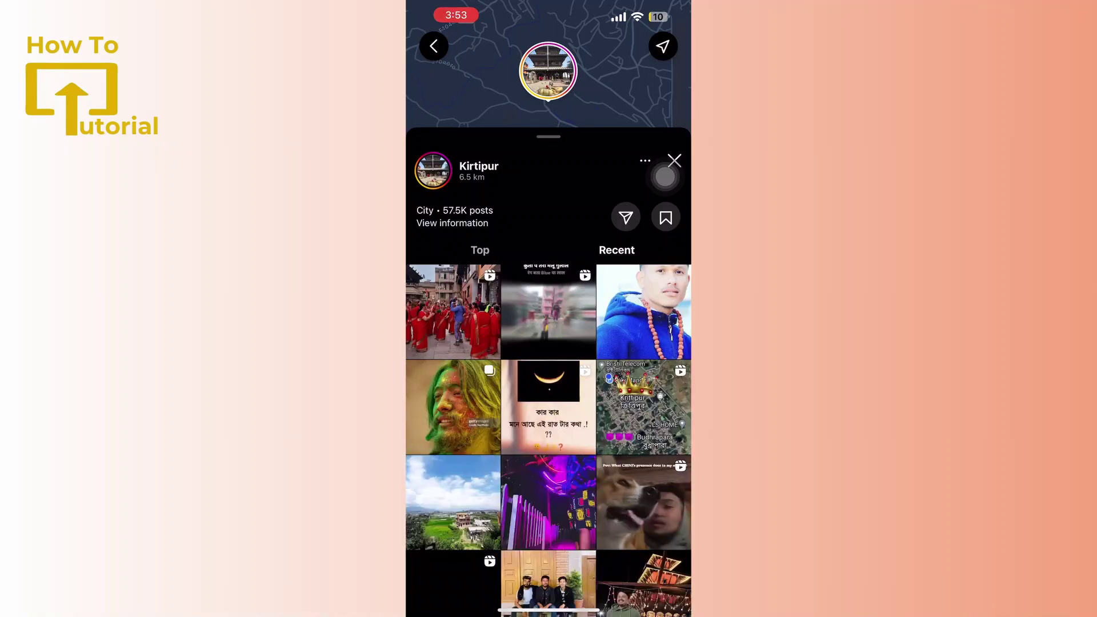
scroll(549, 386, down, 5)
scroll(548, 386, down, 8)
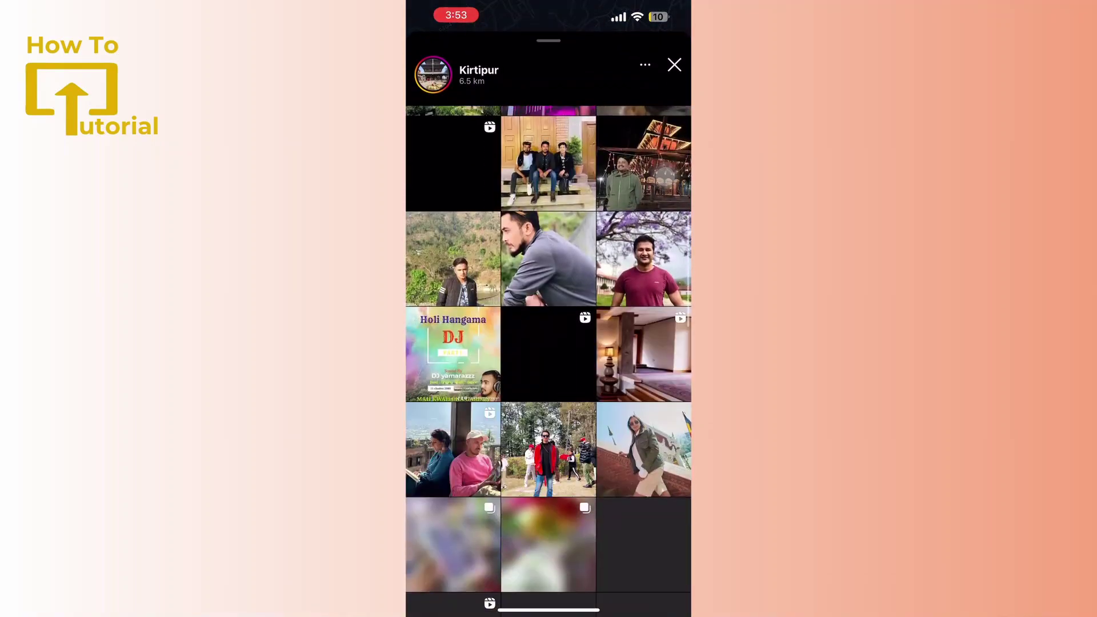
scroll(549, 386, up, 10)
scroll(548, 385, up, 10)
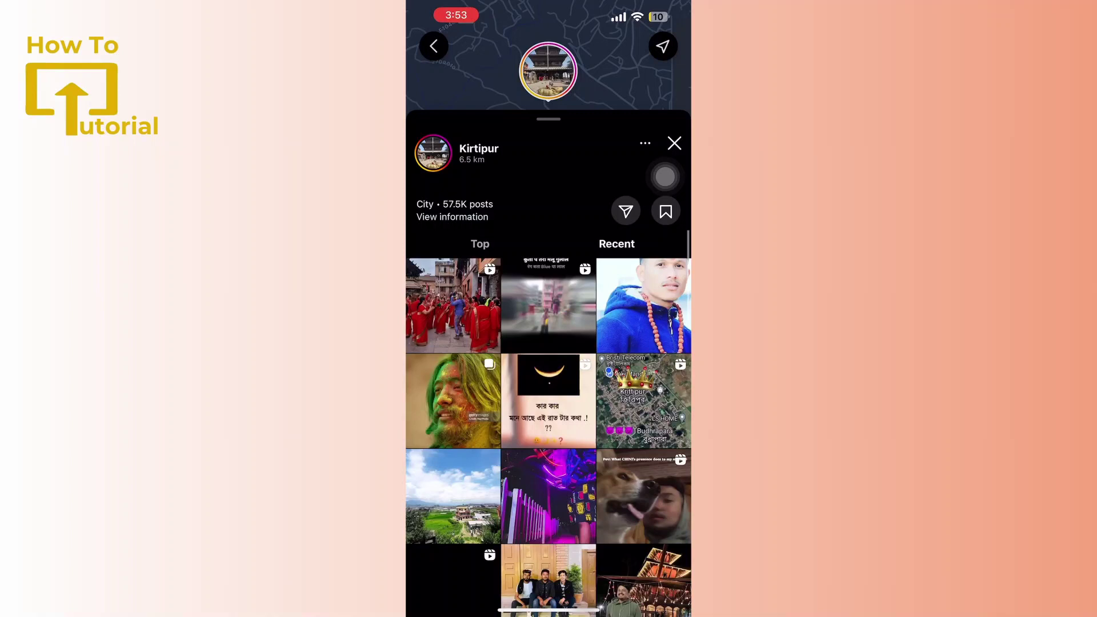
- Switch the Kirtipur location page back to its Top posts grid
click(479, 414)
scroll(548, 385, down, 5)
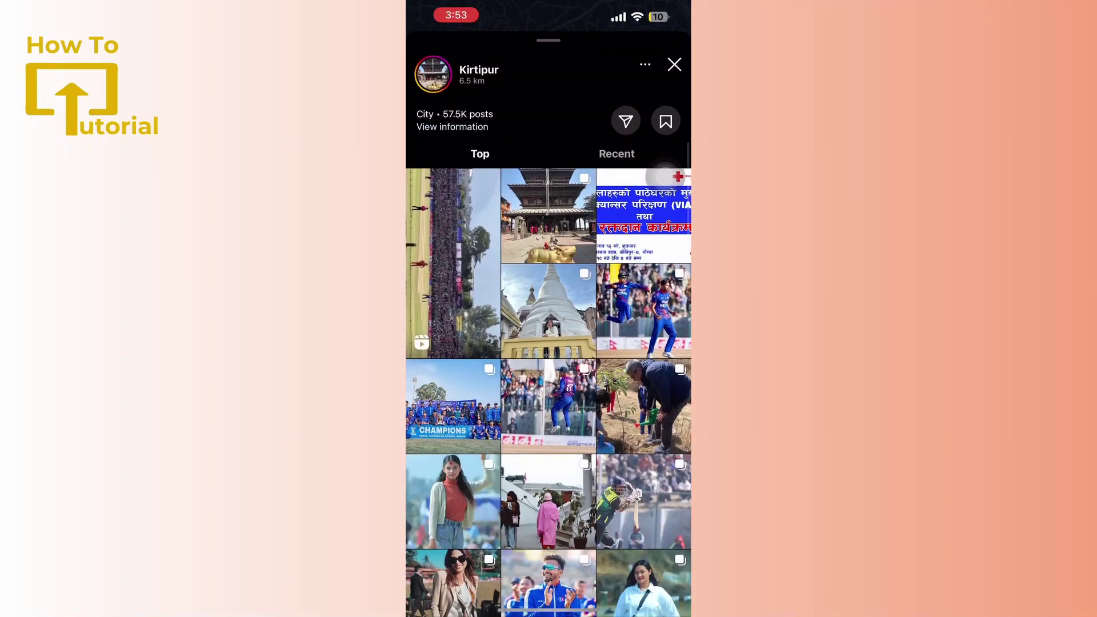
scroll(549, 386, down, 2)
scroll(549, 386, down, 5)
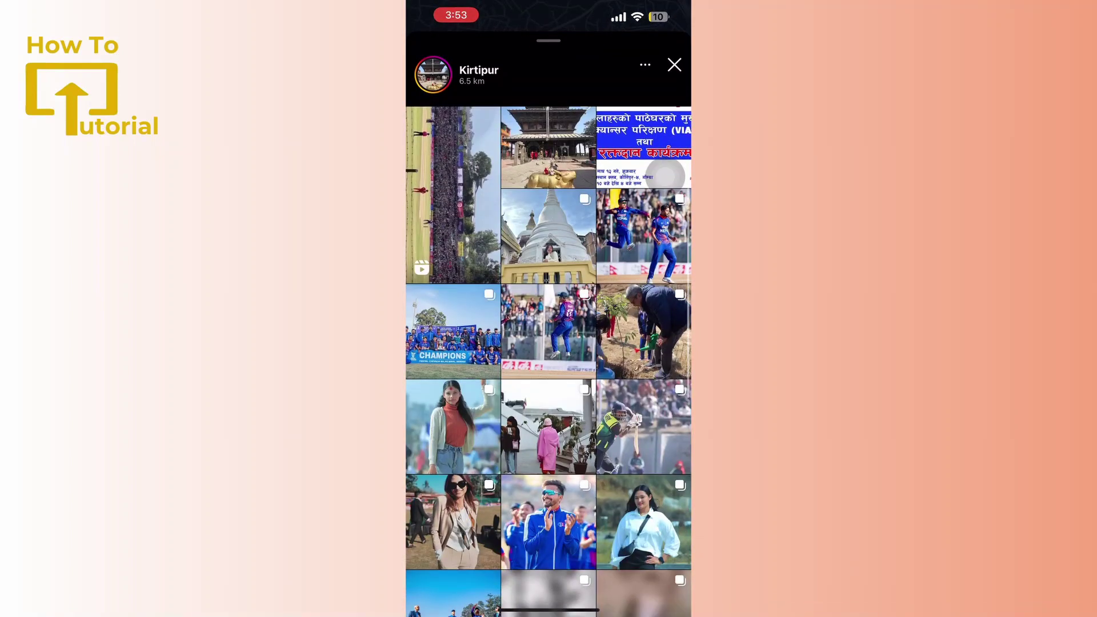
scroll(549, 386, down, 5)
scroll(549, 386, up, 10)
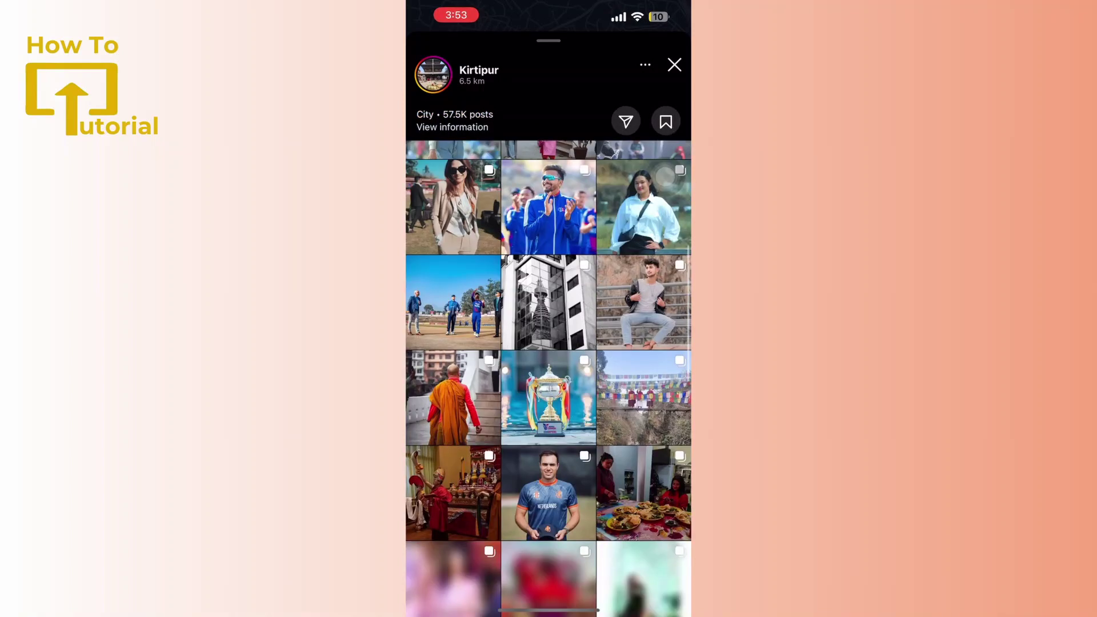